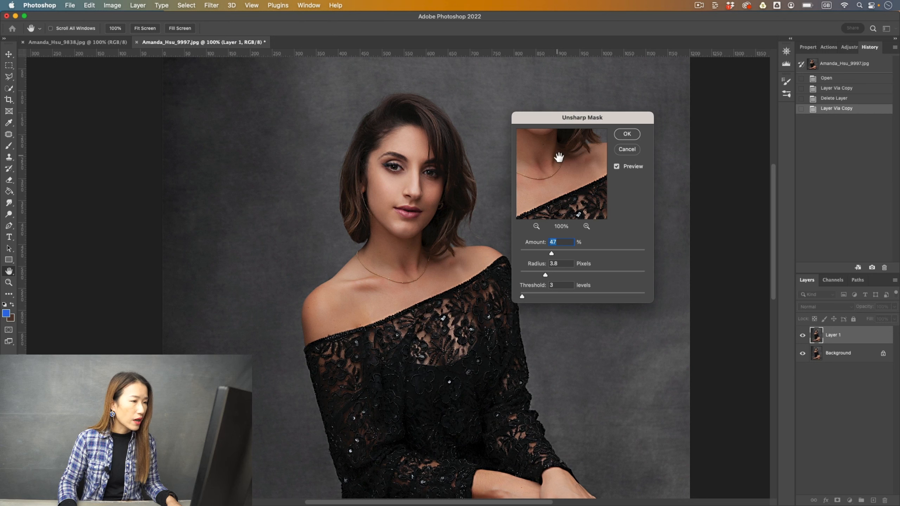
Step: Sharpen the copied layer with Unsharp Mask at an amount of 40%, a radius of 2.6 pixels and a threshold of 3 levels
drag(571, 152, 579, 178)
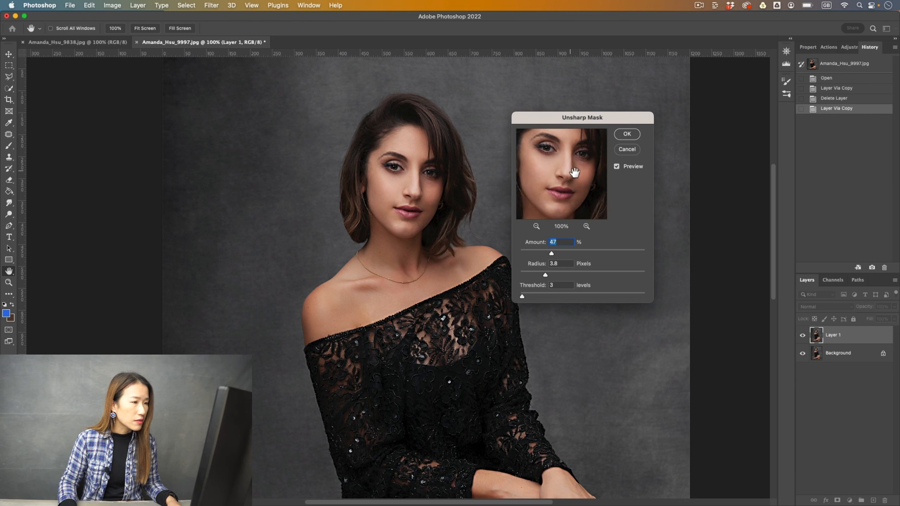
drag(548, 272, 546, 253)
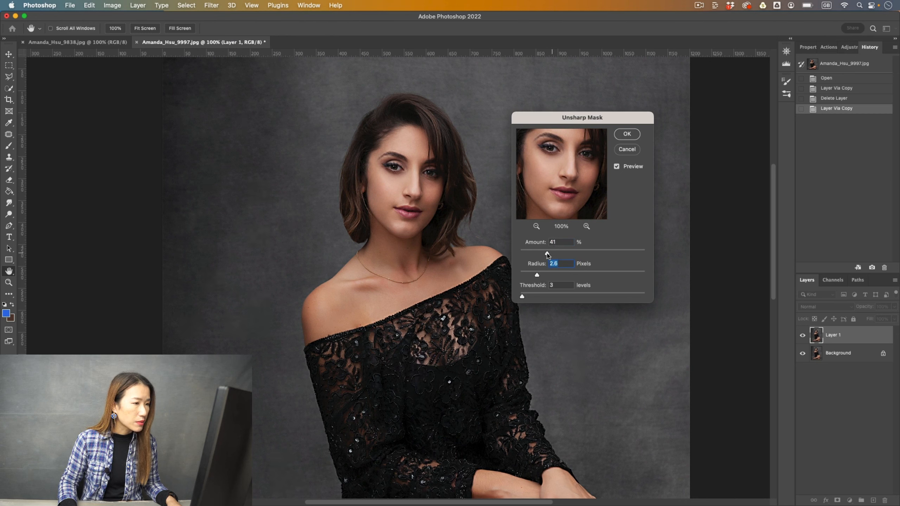
drag(575, 175, 582, 182)
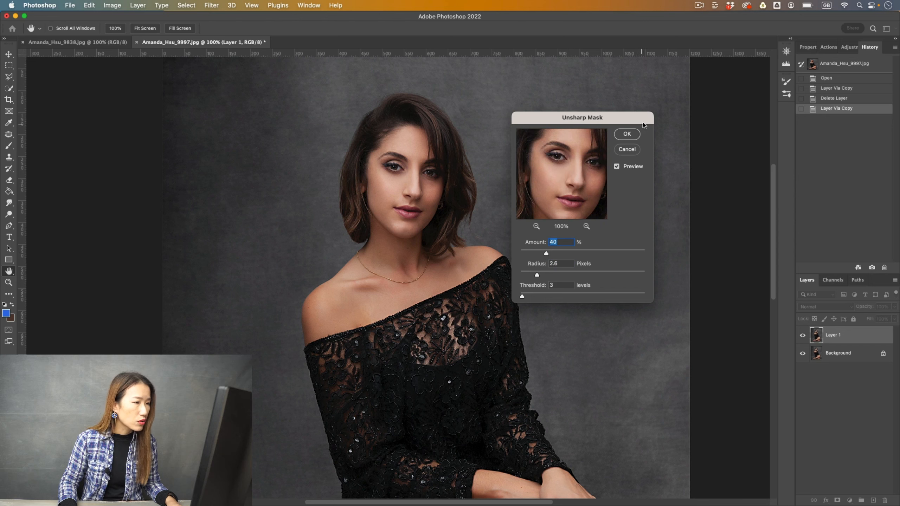
click(633, 134)
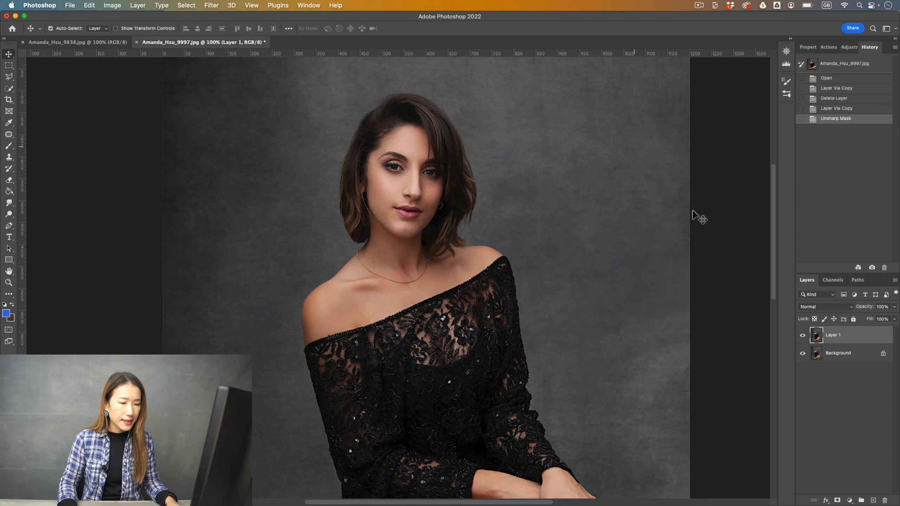
Step: Rename the sharpened layer as "sharpen first"
double_click(833, 336)
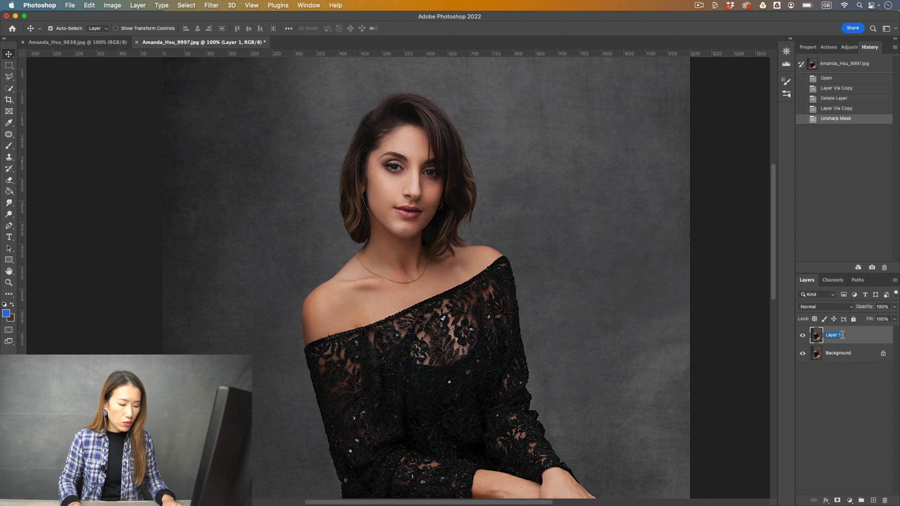
text(sharpen first)
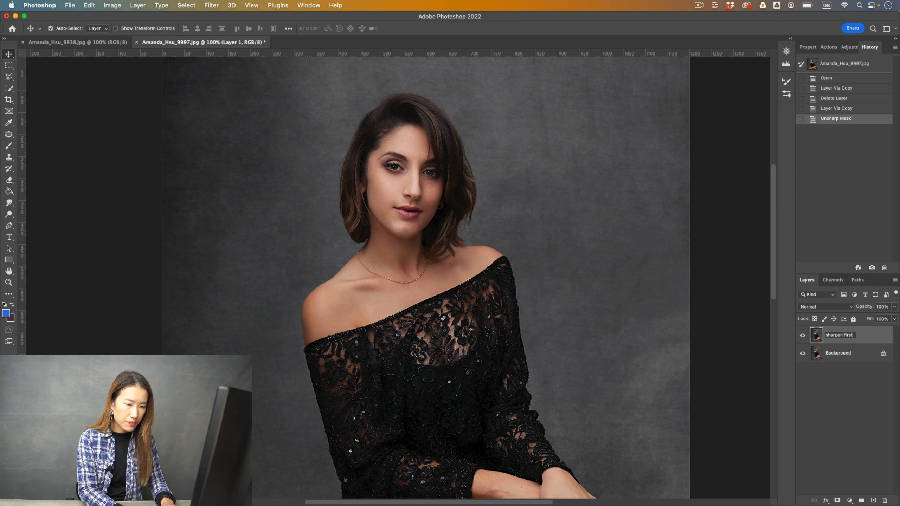
key(Return)
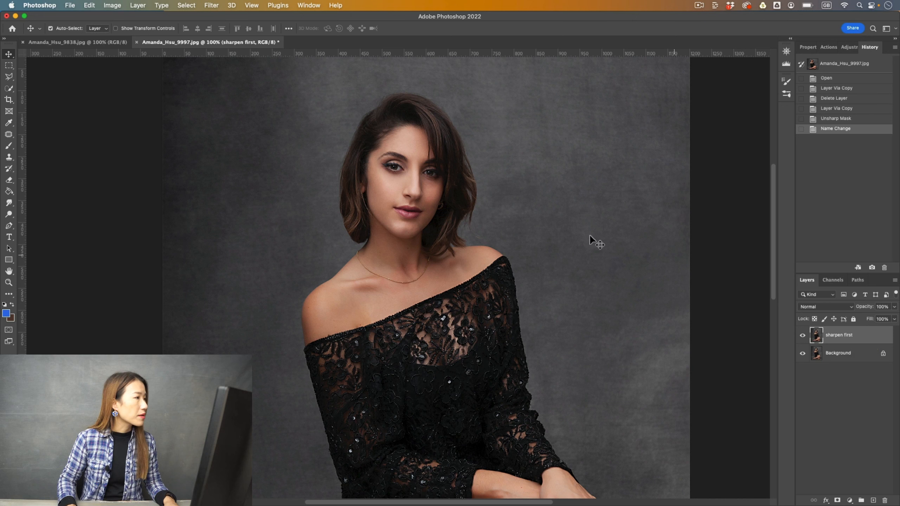
Step: Apply Add Noise to the "sharpen first" layer with an amount of 3.5%, uniform distribution and monochromatic grain
click(211, 4)
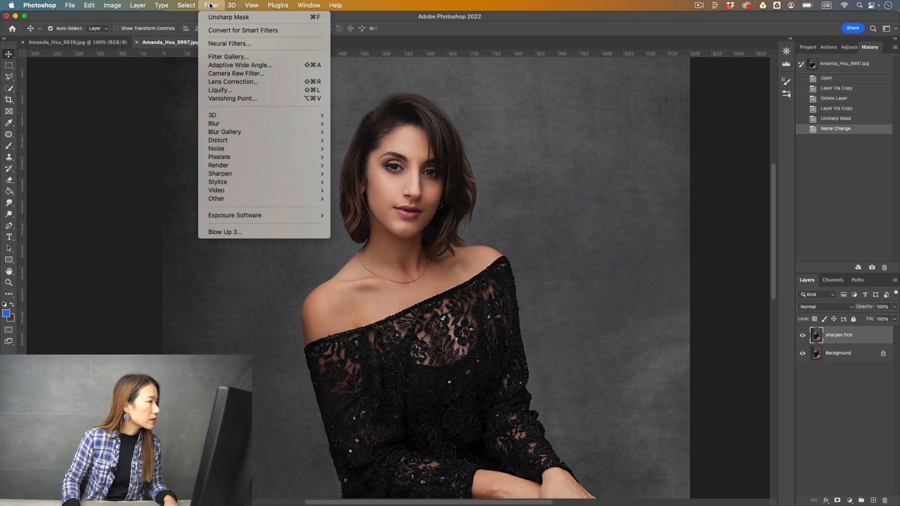
mouse_move(246, 148)
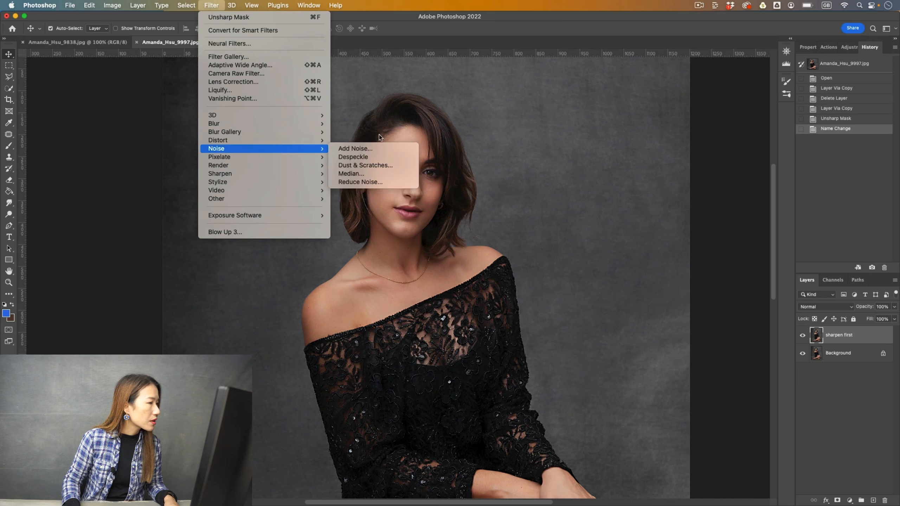
click(373, 149)
drag(438, 160, 407, 183)
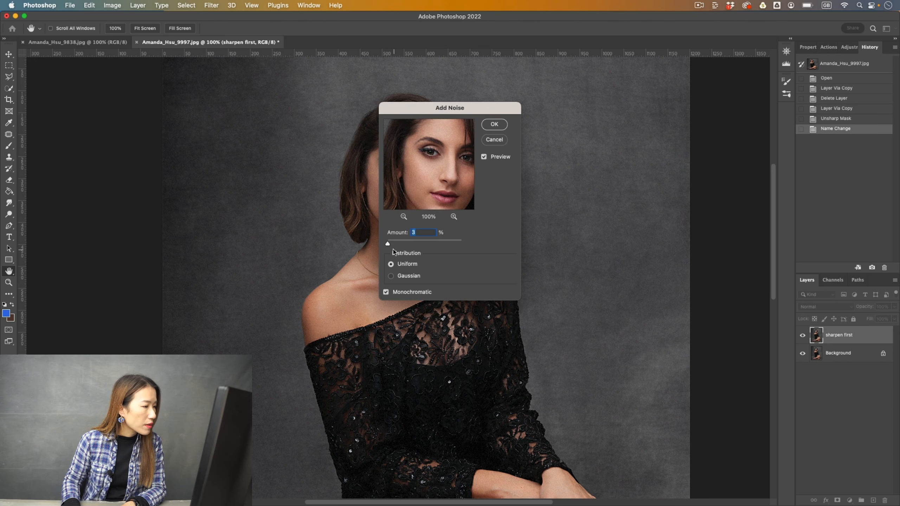
drag(389, 244, 389, 243)
text(4)
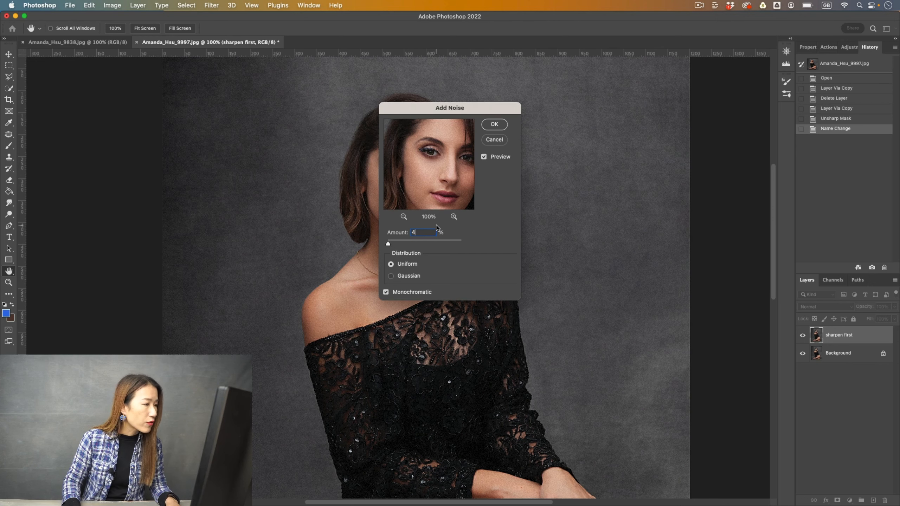
key(BackSpace)
text(3)
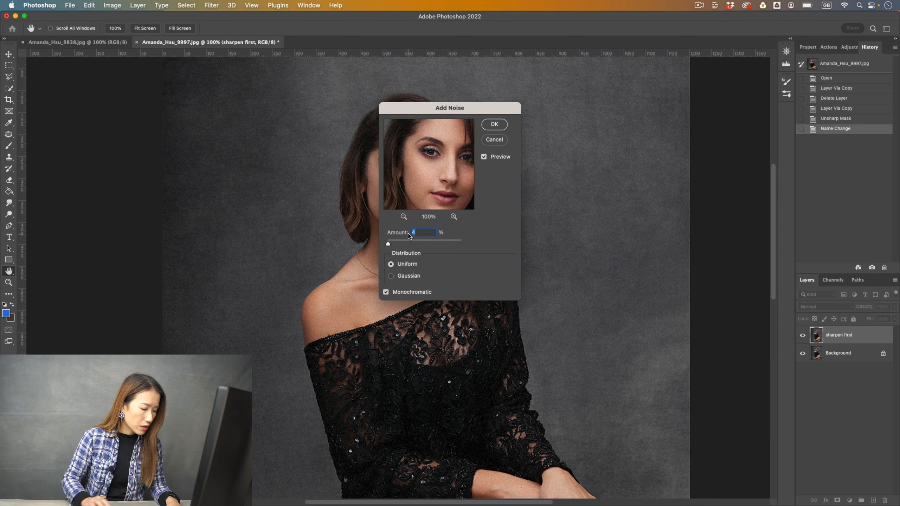
text(.5)
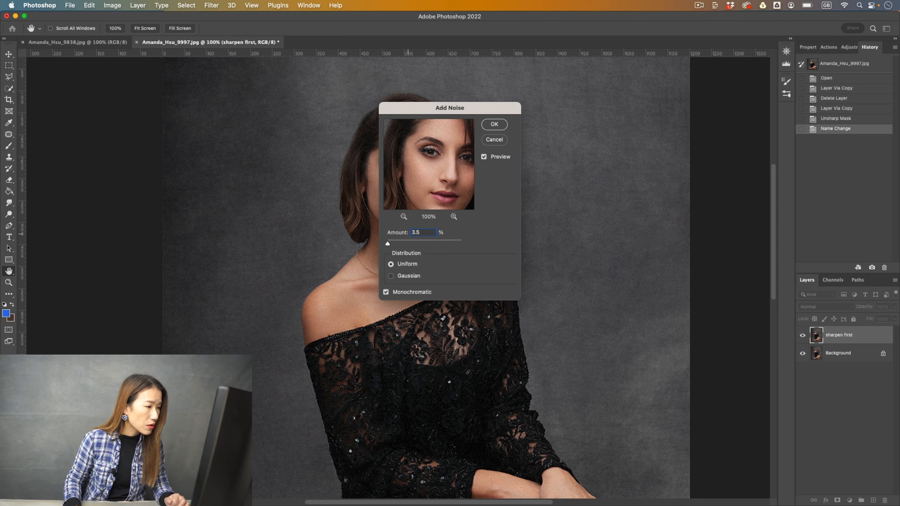
click(500, 125)
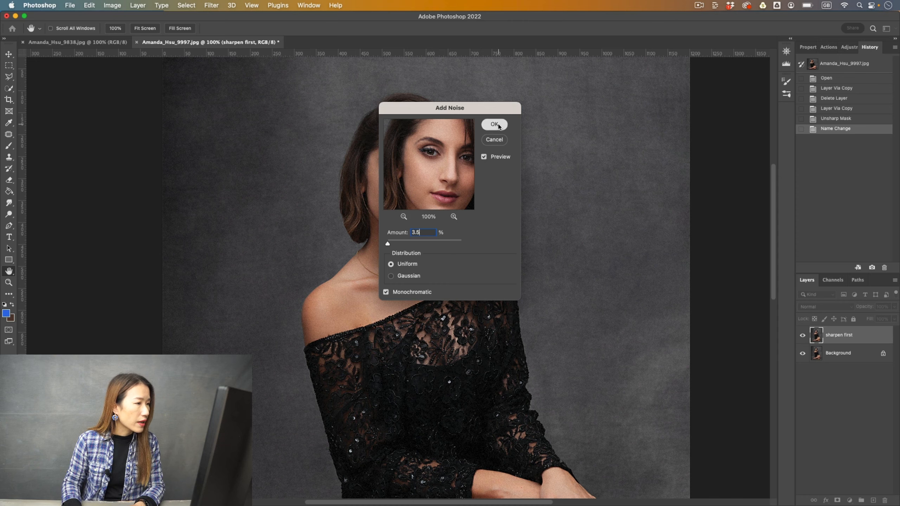
Step: Duplicate the Background layer and hide the "sharpen first" layer
click(846, 354)
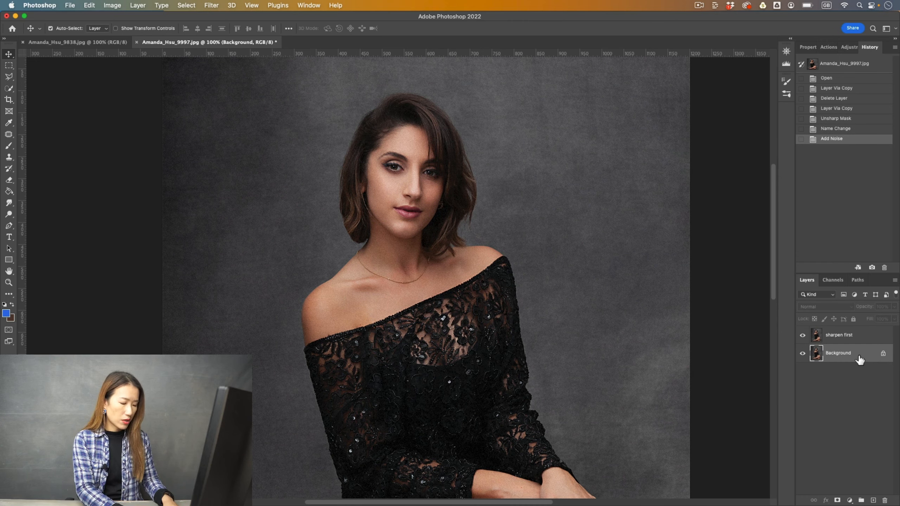
key(super+j)
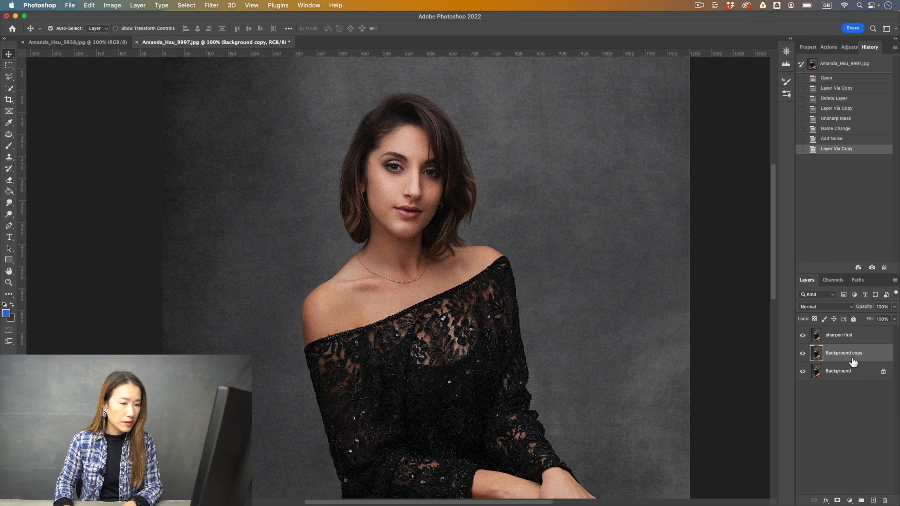
click(803, 336)
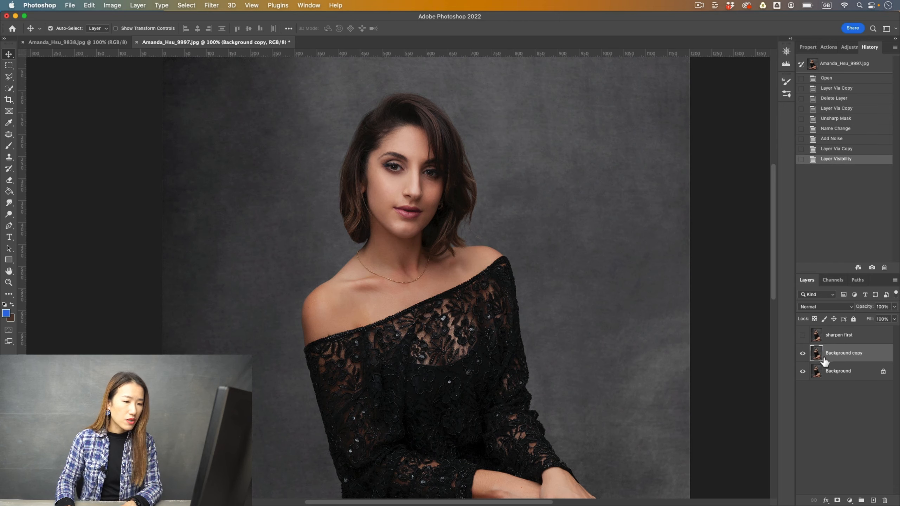
Step: Rename the Background copy layer as "add grain first"
double_click(850, 354)
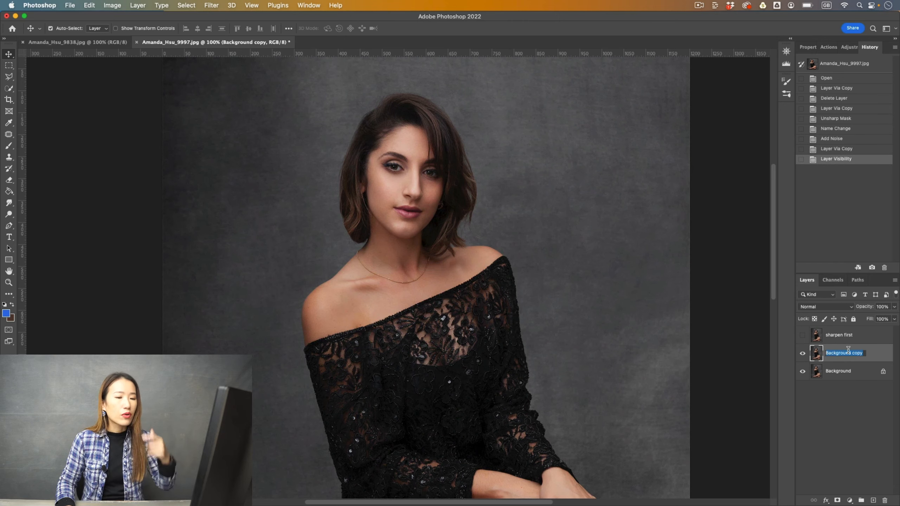
text(gra)
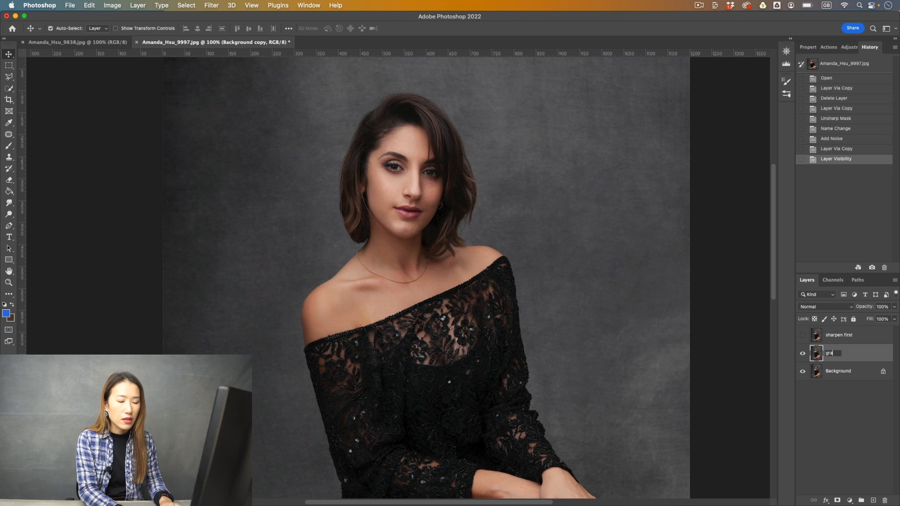
text( gr)
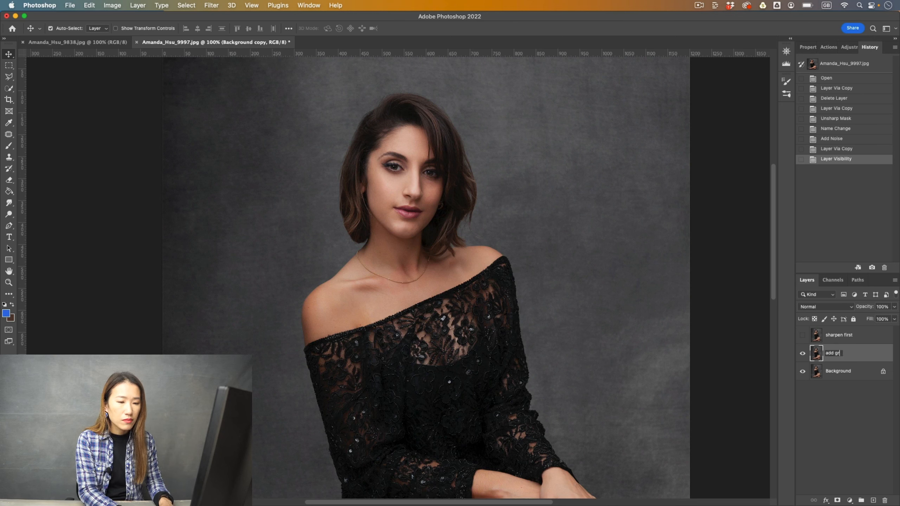
text(ain first)
key(Return)
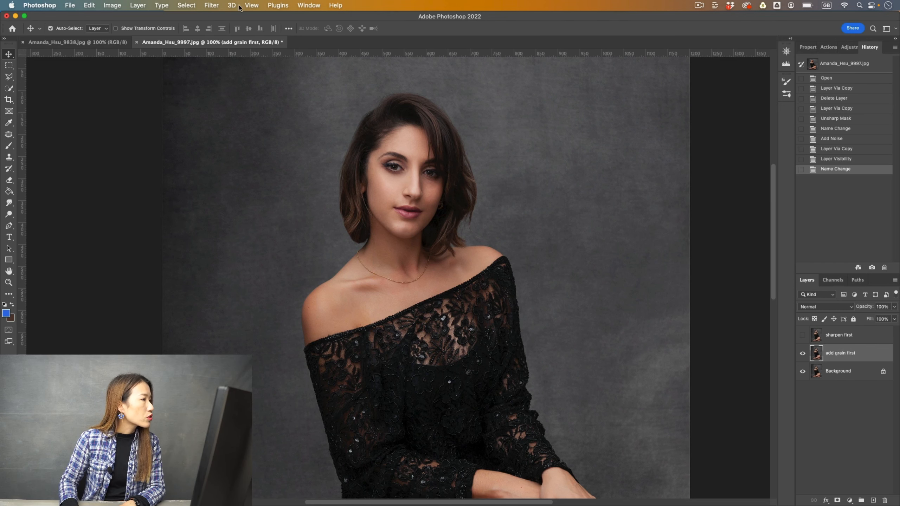
Step: Apply Add Noise to the "add grain first" layer with an amount of 3.5%, uniform distribution and monochromatic grain
click(211, 5)
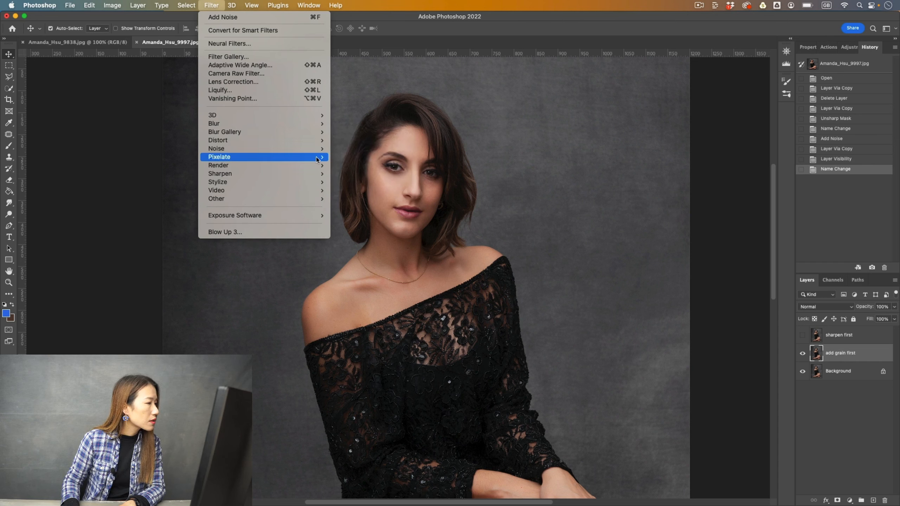
mouse_move(321, 149)
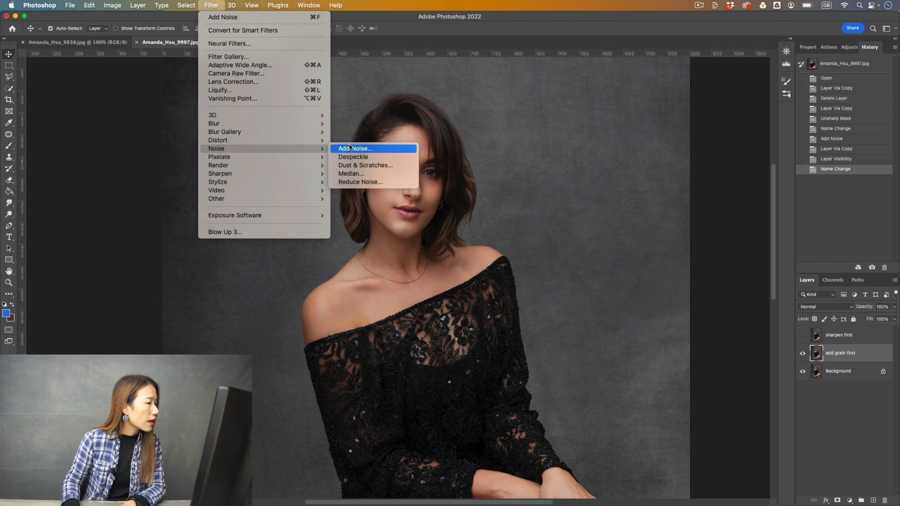
click(349, 147)
drag(425, 148, 444, 179)
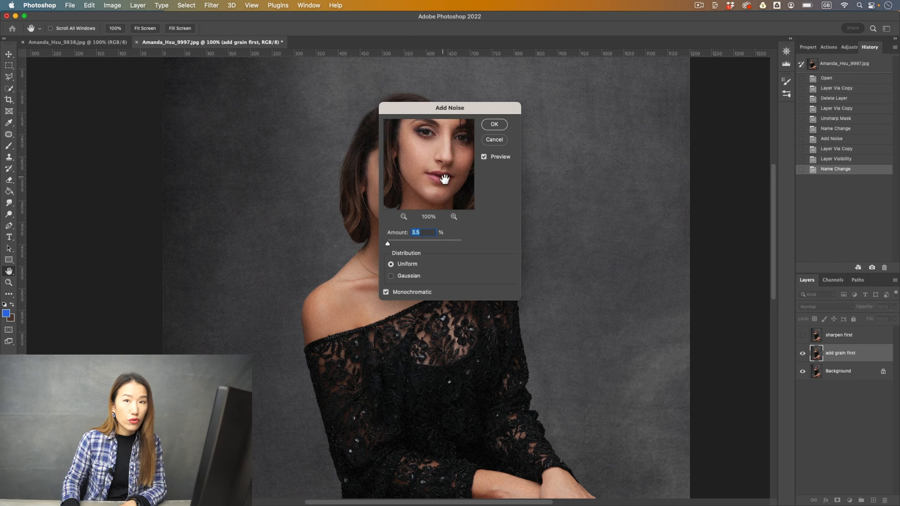
click(502, 125)
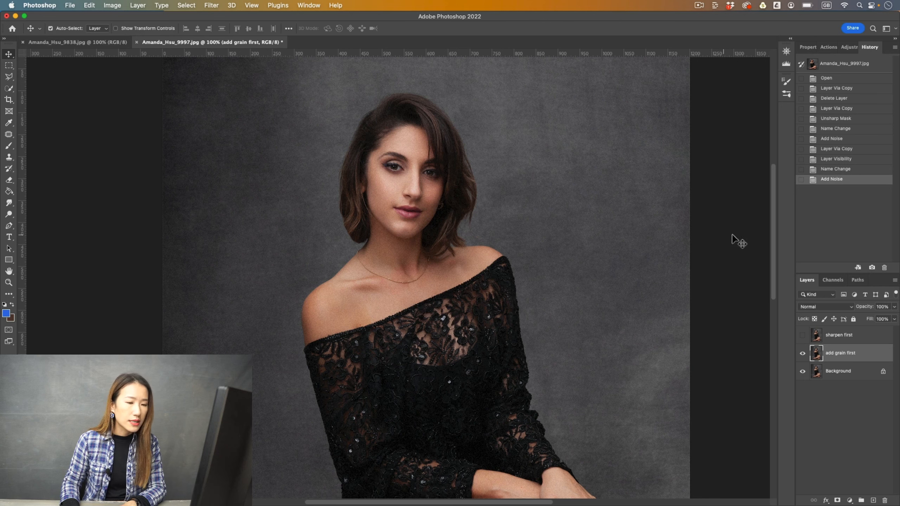
Step: Sharpen the "add grain first" layer with Unsharp Mask at 40% amount, 2.6 pixels radius and threshold 3
click(211, 7)
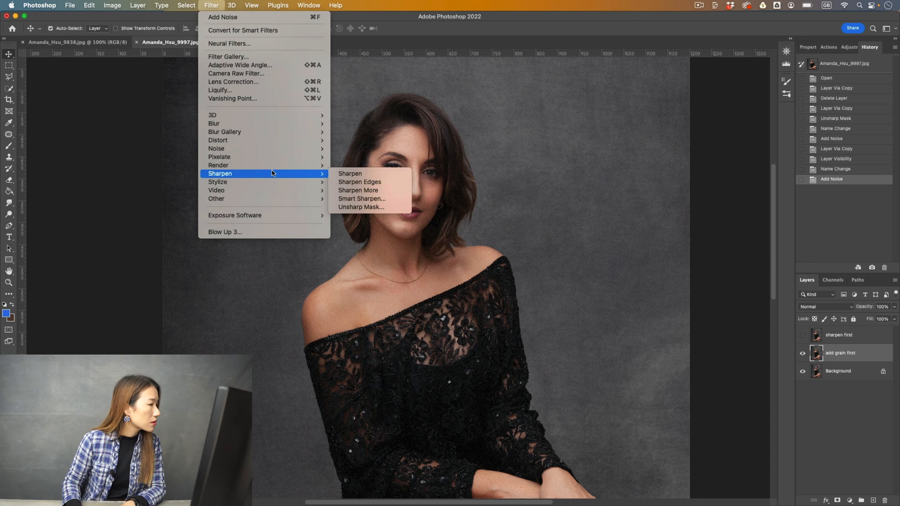
mouse_move(315, 174)
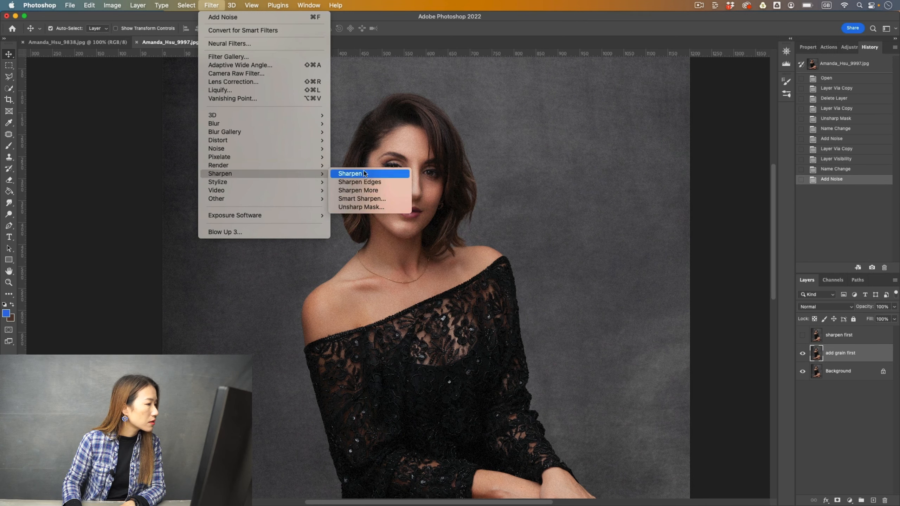
click(359, 209)
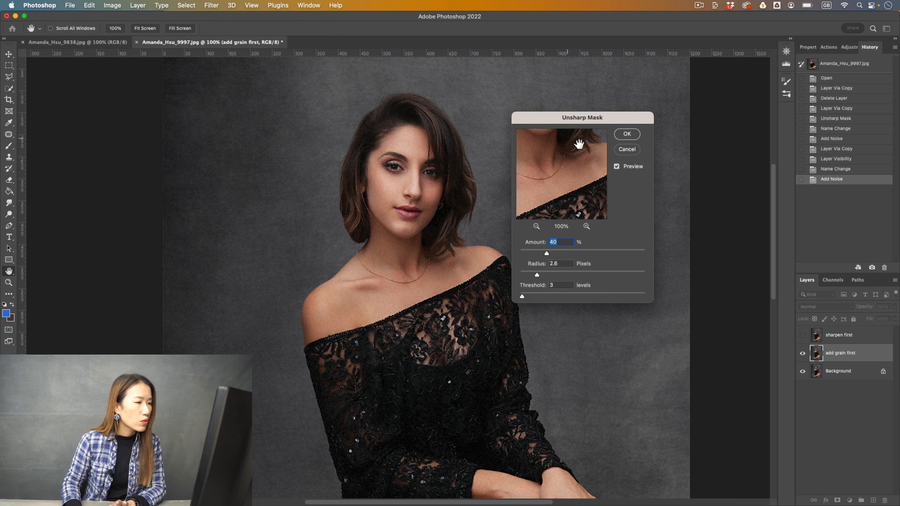
click(625, 134)
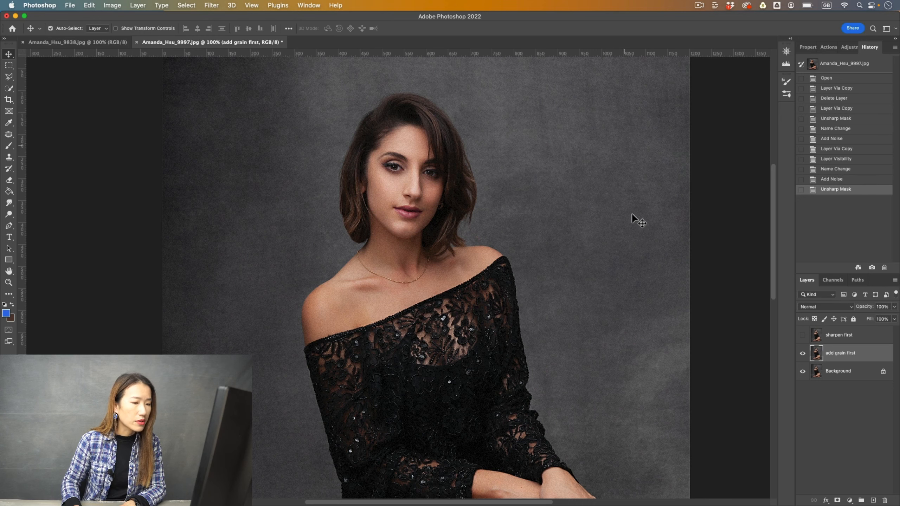
Step: Toggle the "sharpen first" layer's visibility to compare its grain and sharpness with the "add grain first" layer
click(803, 336)
click(804, 336)
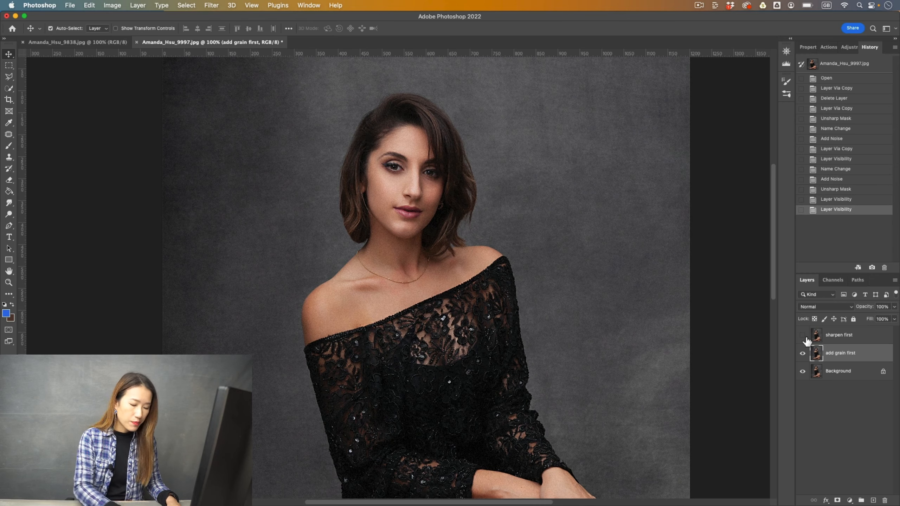
key(super+plus)
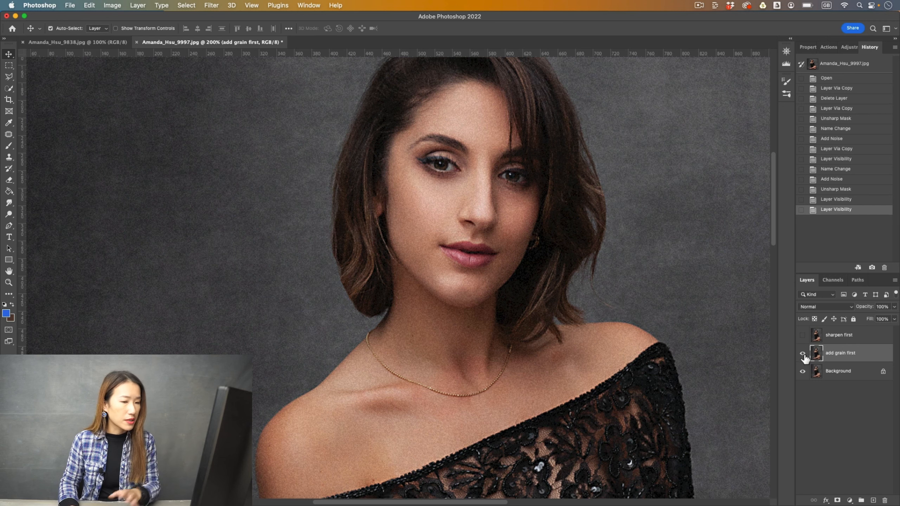
click(803, 336)
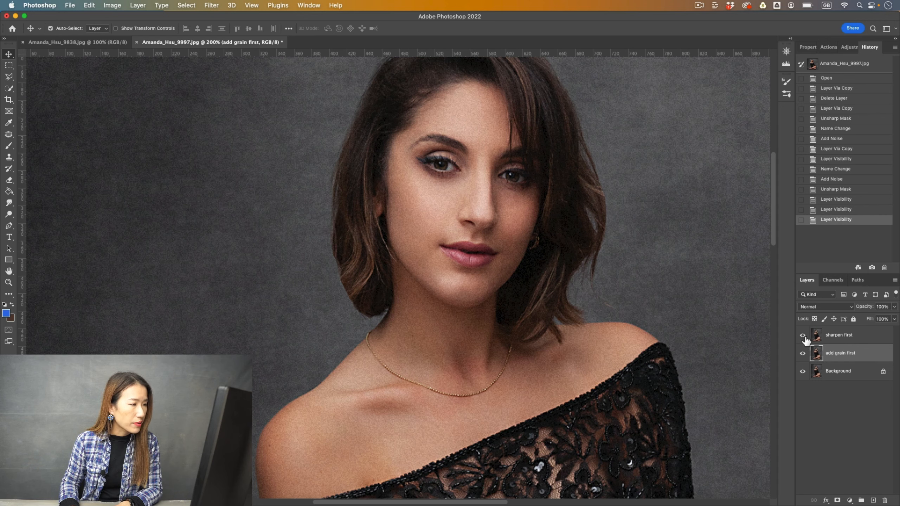
click(804, 337)
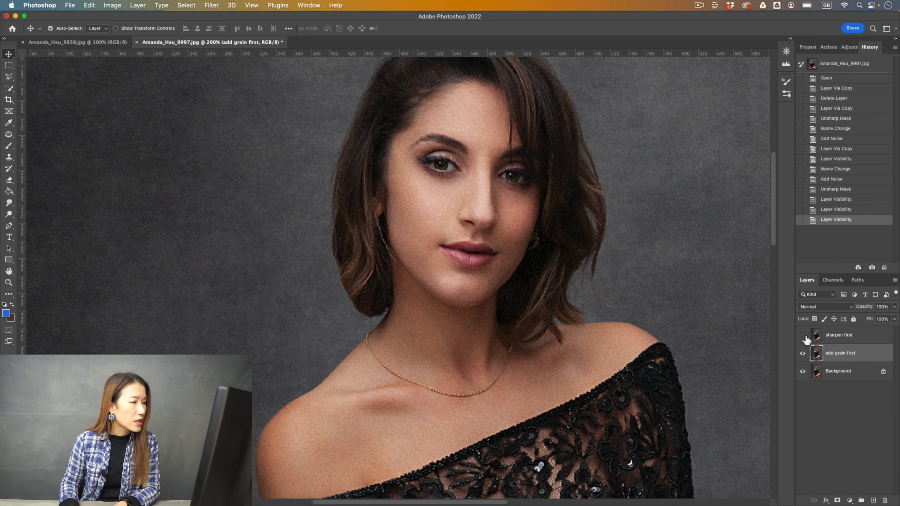
click(803, 337)
click(804, 338)
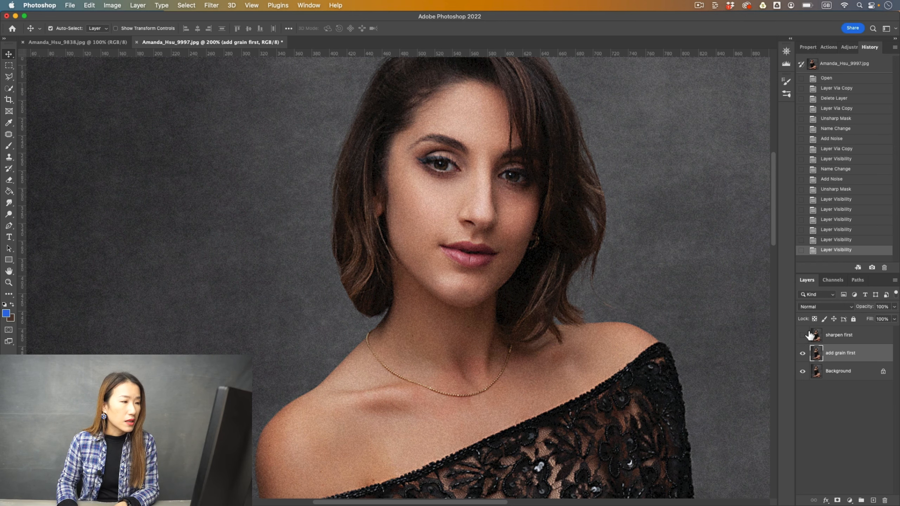
click(804, 335)
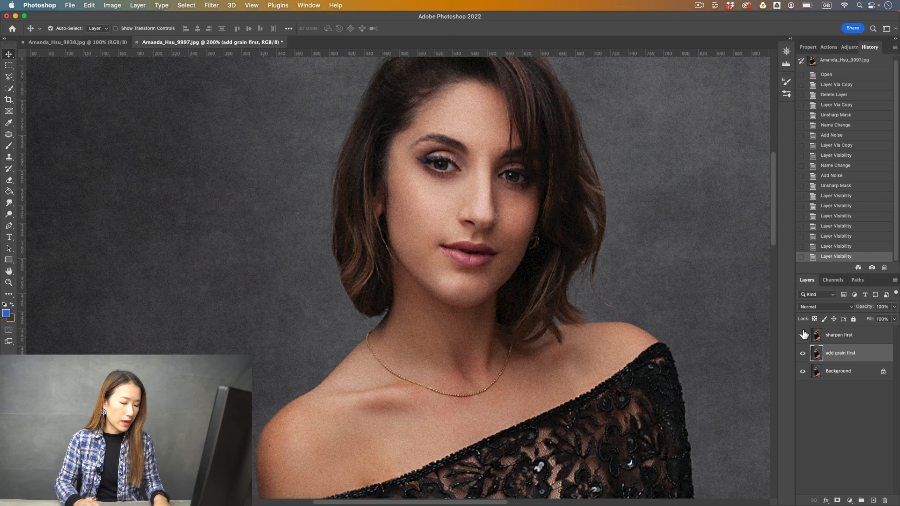
Step: Compare both filtered layers with the original Background in a close-up of the face by switching their visibility
key(super+equal)
click(803, 336)
click(803, 336)
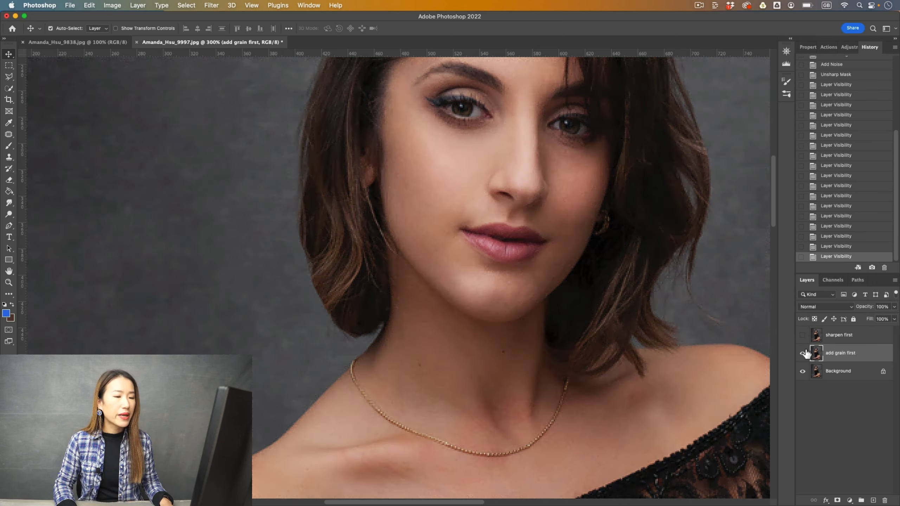
click(803, 353)
click(802, 335)
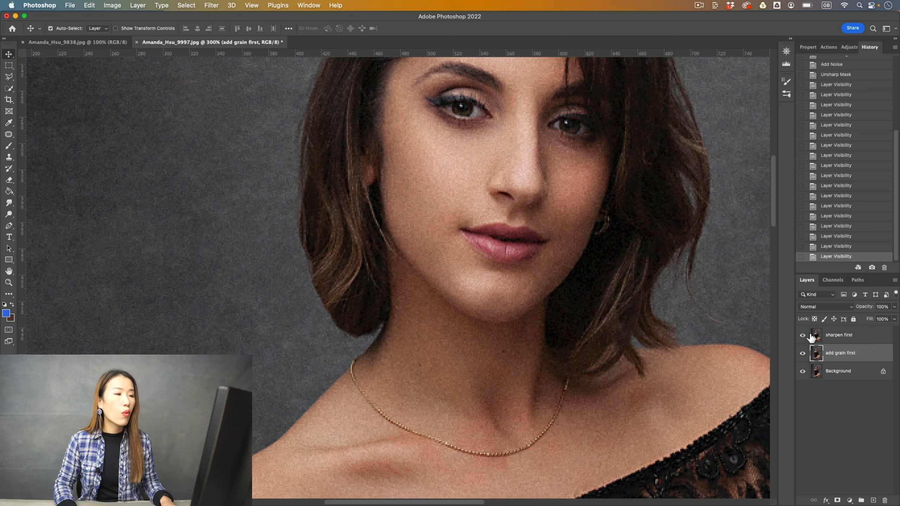